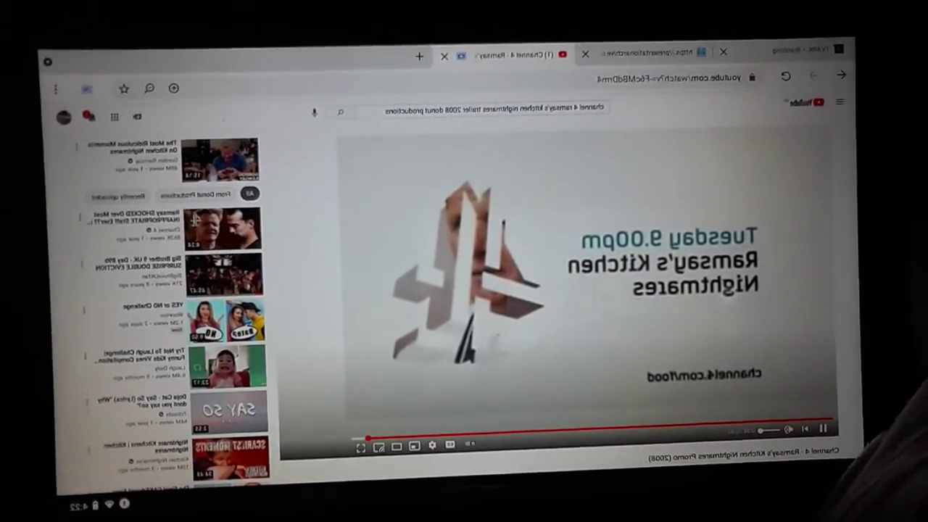
- After the 2008 promo finishes, start a new search from the search box
{"action": "left_click", "coordinate": [493, 109]}
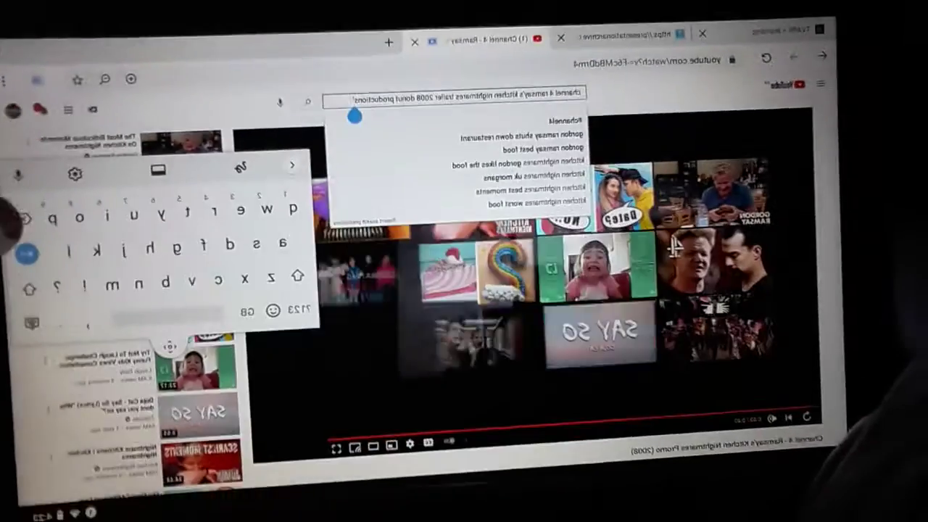
- Search for "channel 4 ramsay's kitchen nightmares trailer", dropping 'donut productions' and '2008'
{"action": "key", "text": "ctrl+BackSpace"}
{"action": "key", "text": "ctrl+BackSpace"}
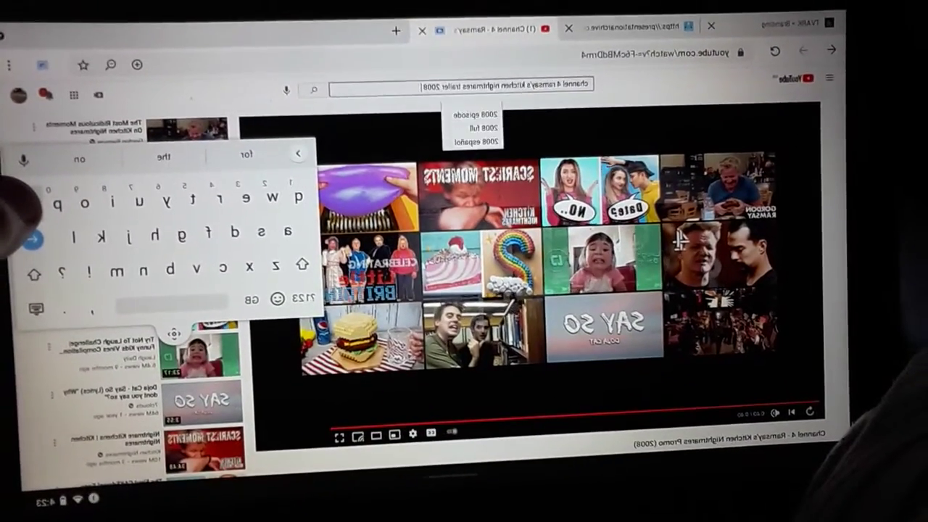
{"action": "key", "text": "ctrl+BackSpace"}
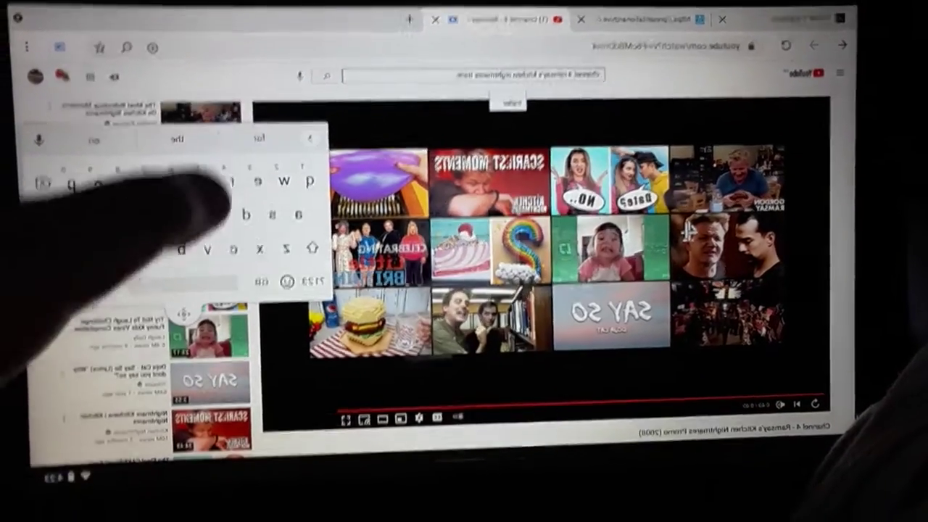
{"action": "key", "text": "Return"}
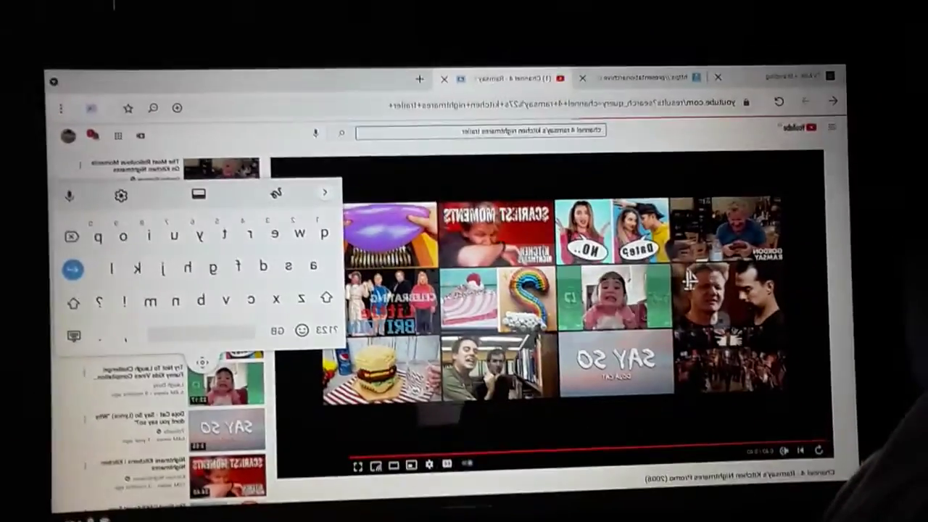